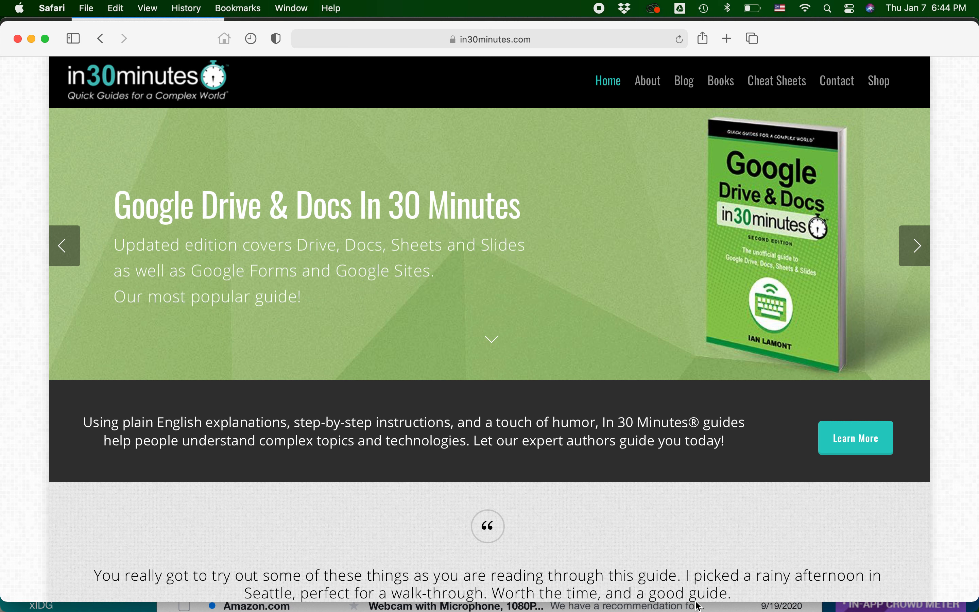
# - Switch to Yahoo Mail in Firefox and open the Filters page of the full mail settings
pyautogui.press('super+Tab')
pyautogui.press('super+Tab')
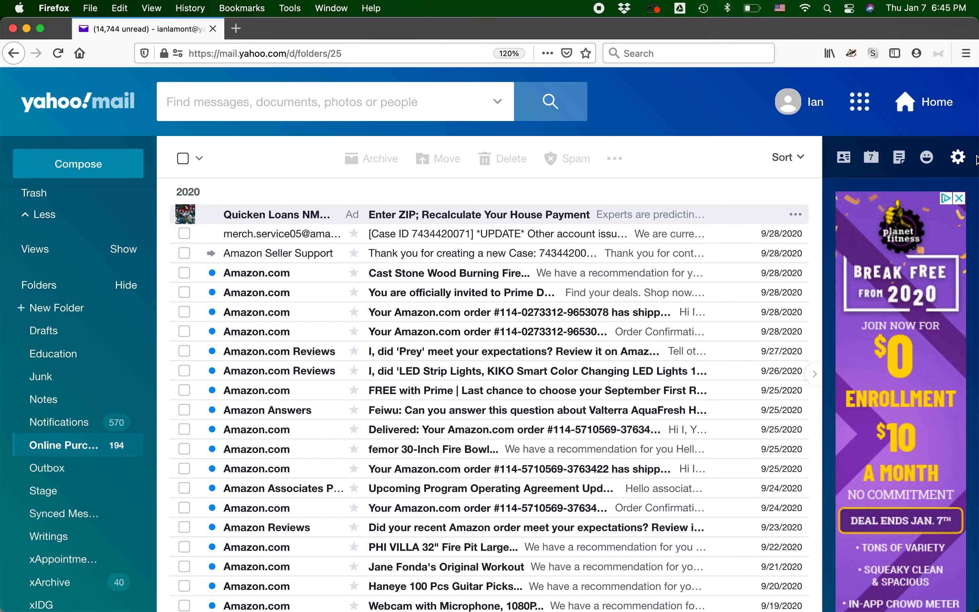
pyautogui.click(958, 159)
pyautogui.scroll(-3, 895, 282)
pyautogui.scroll(-3, 895, 282)
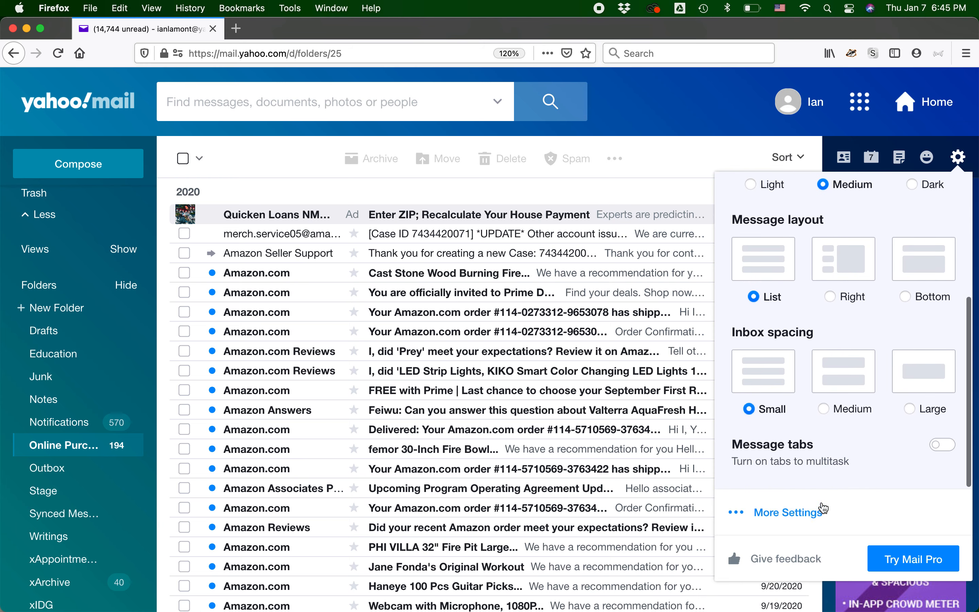
pyautogui.click(824, 508)
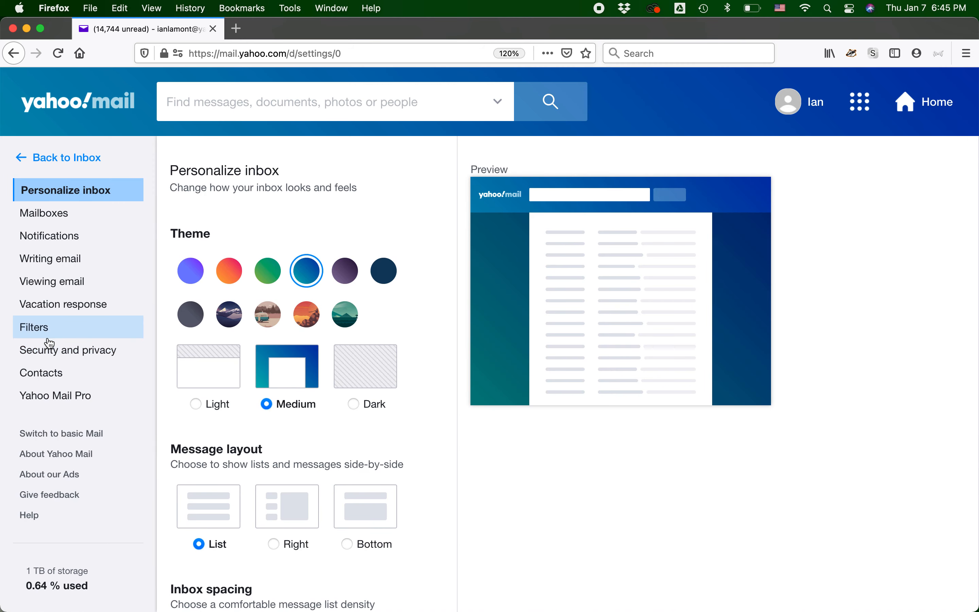
pyautogui.click(67, 336)
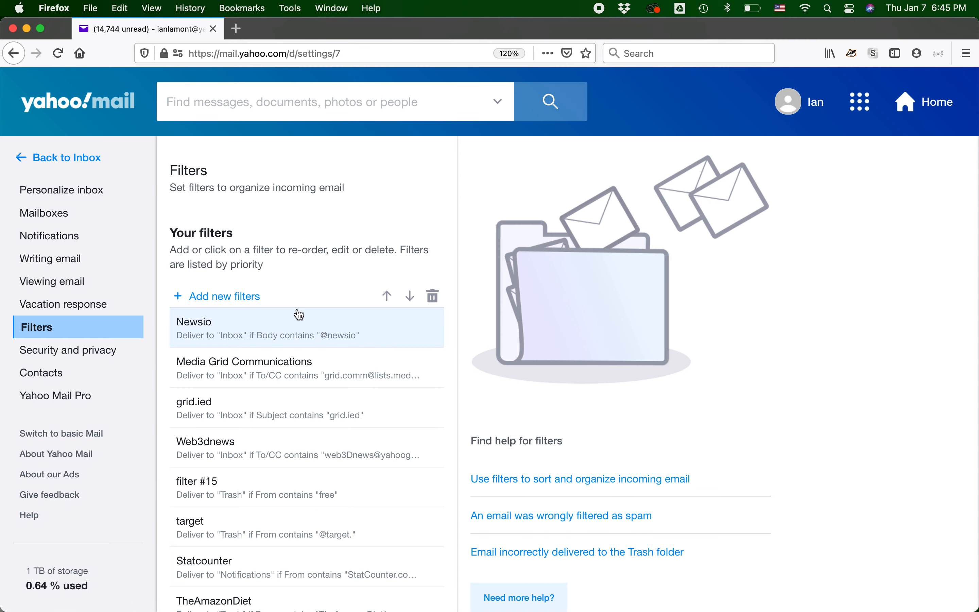
# - Review the rules and destination folder of the Newsio filter, and delete that filter
pyautogui.scroll(-3, 300, 315)
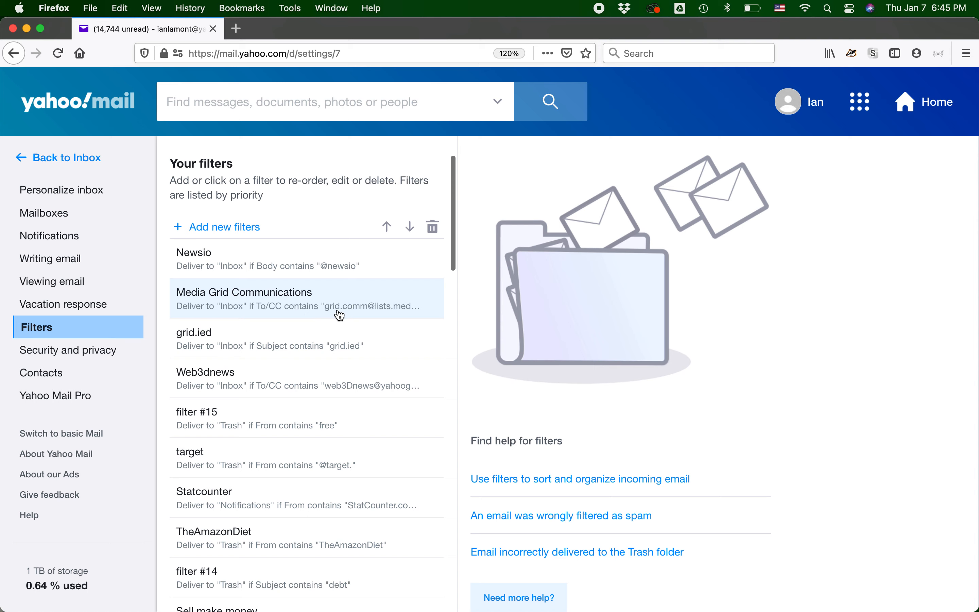
pyautogui.scroll(1, 340, 316)
pyautogui.scroll(2, 340, 316)
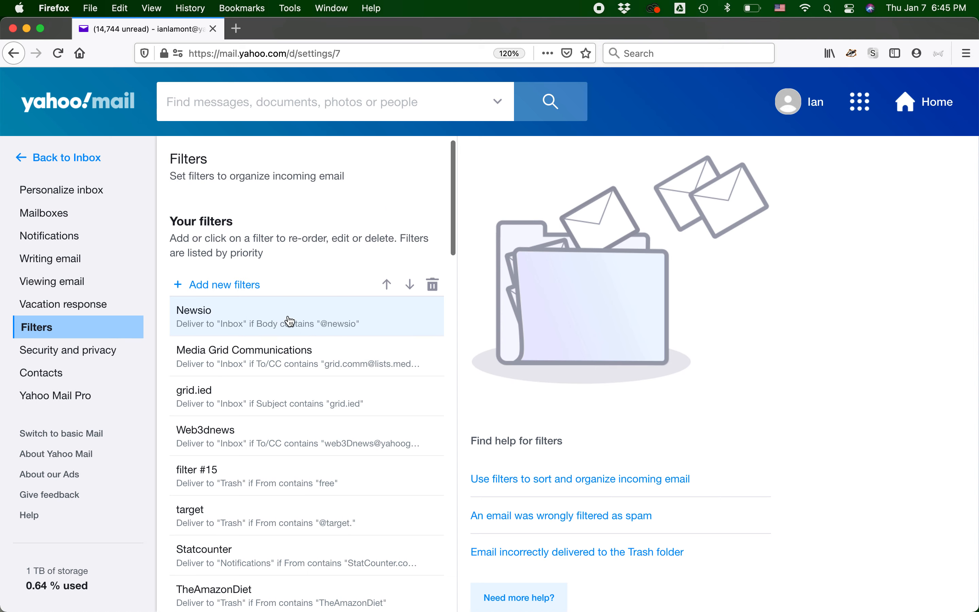
pyautogui.click(346, 323)
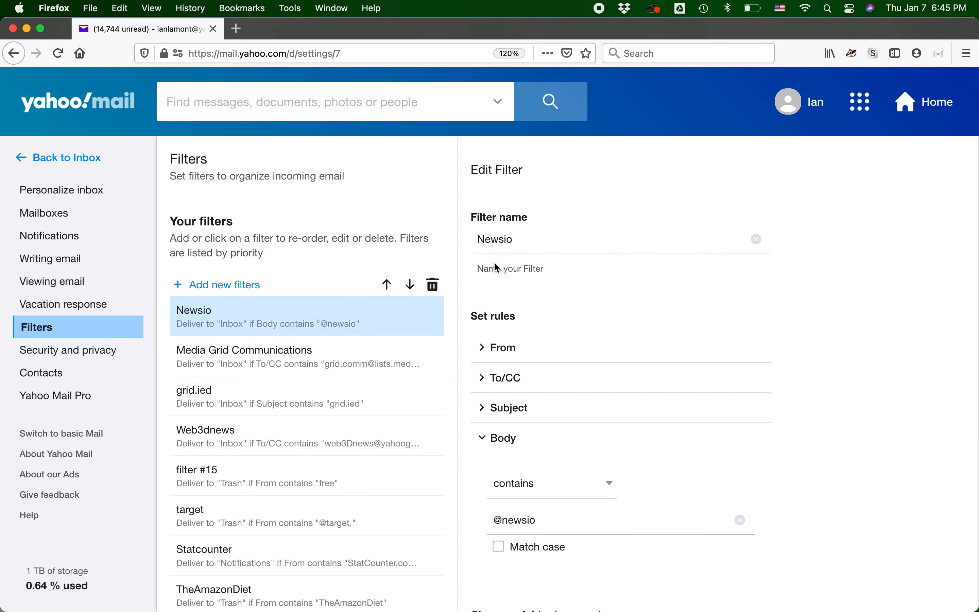
pyautogui.scroll(-3, 591, 302)
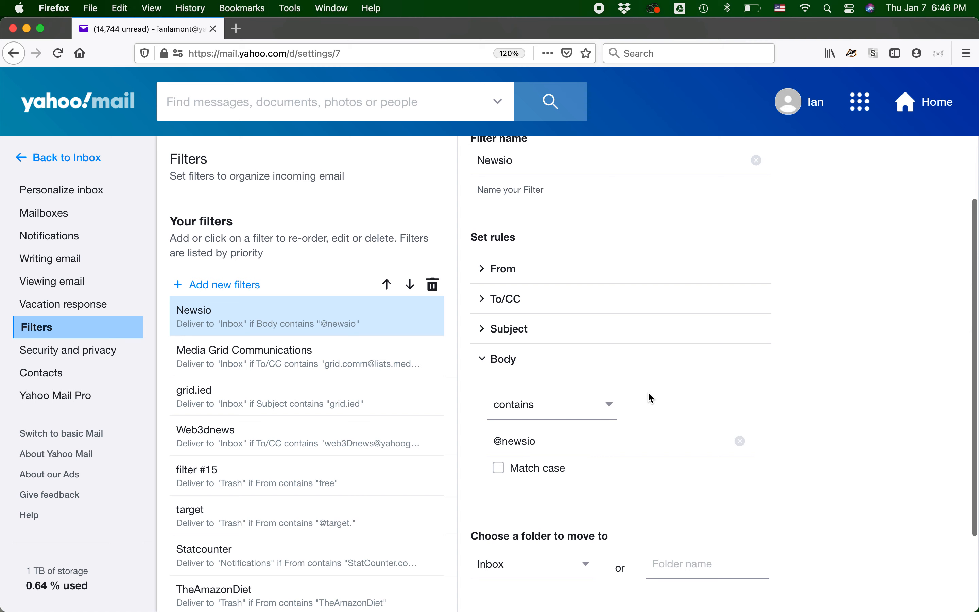
pyautogui.scroll(-1, 648, 390)
pyautogui.scroll(-3, 653, 397)
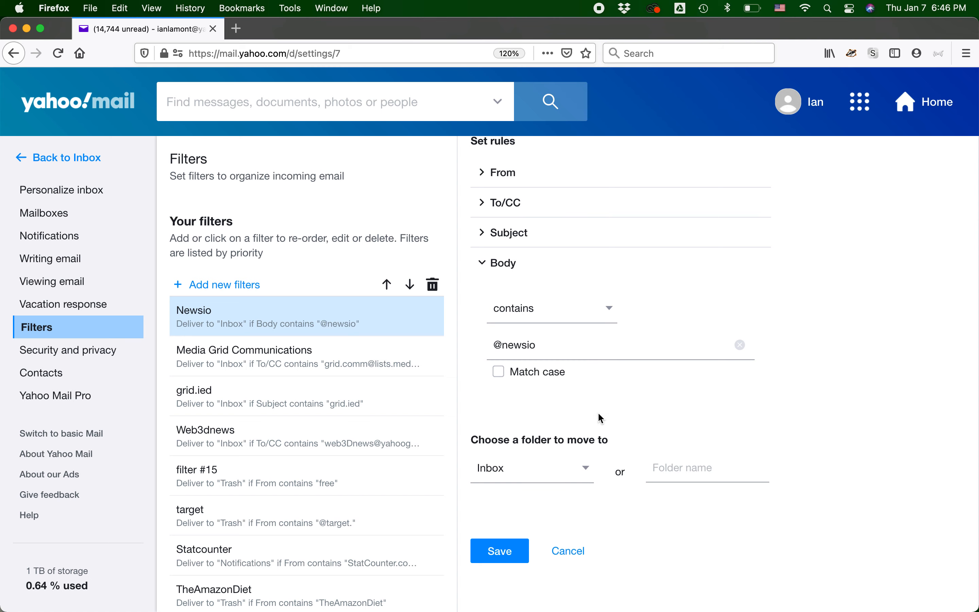
pyautogui.scroll(7, 598, 412)
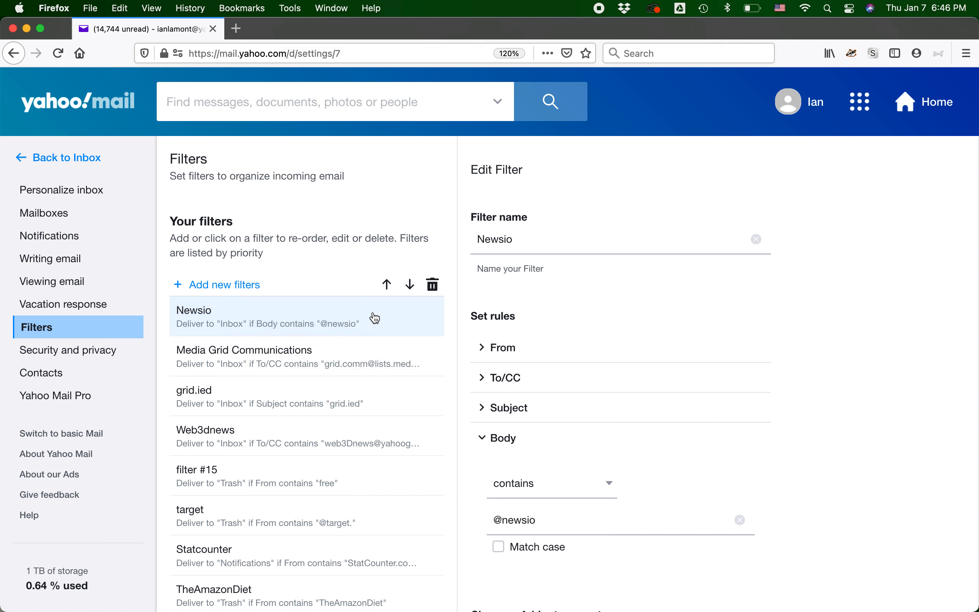
pyautogui.click(434, 292)
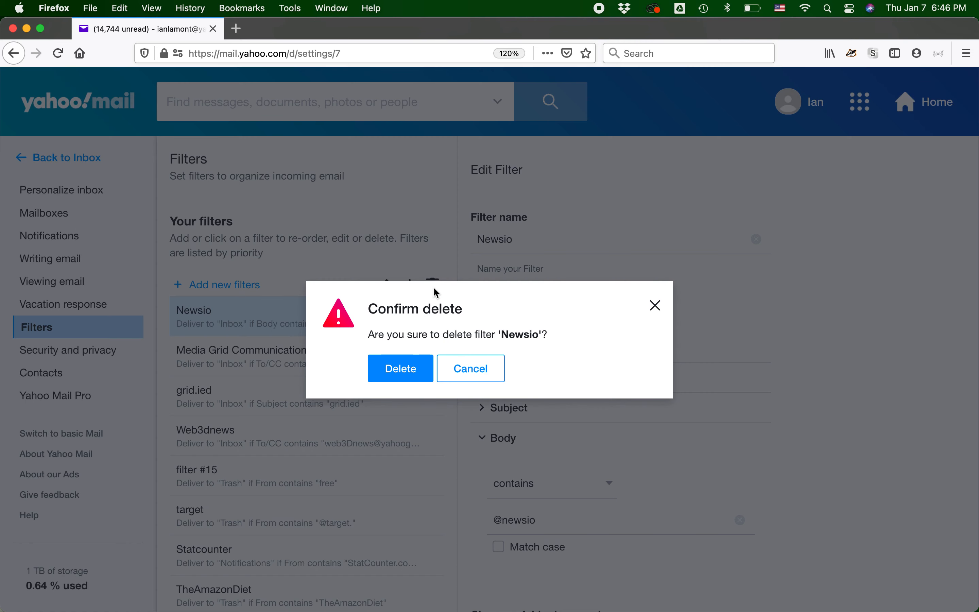
pyautogui.click(417, 374)
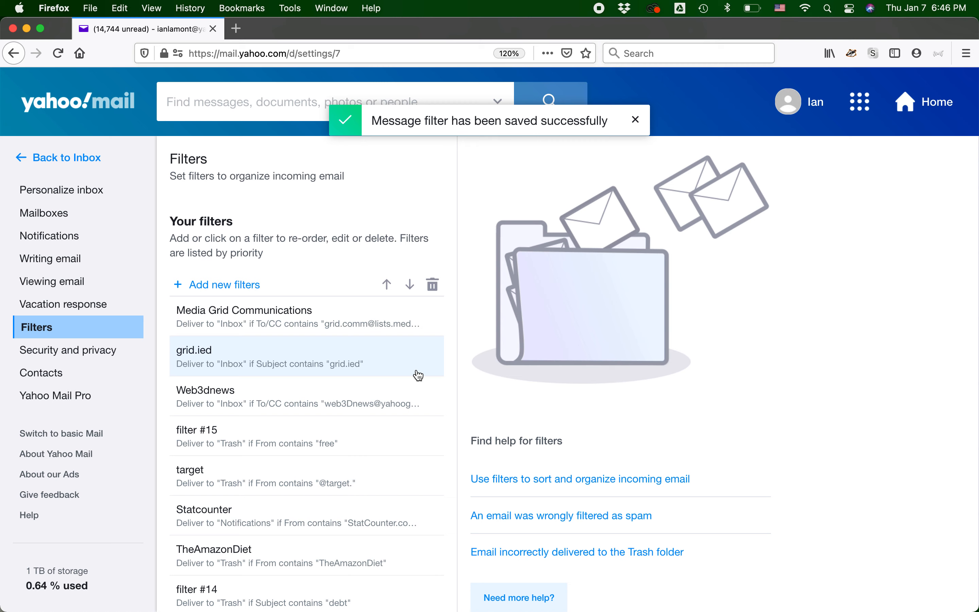
# - Set the Media Grid Communications filter's destination folder to Education and save the filter
pyautogui.click(310, 314)
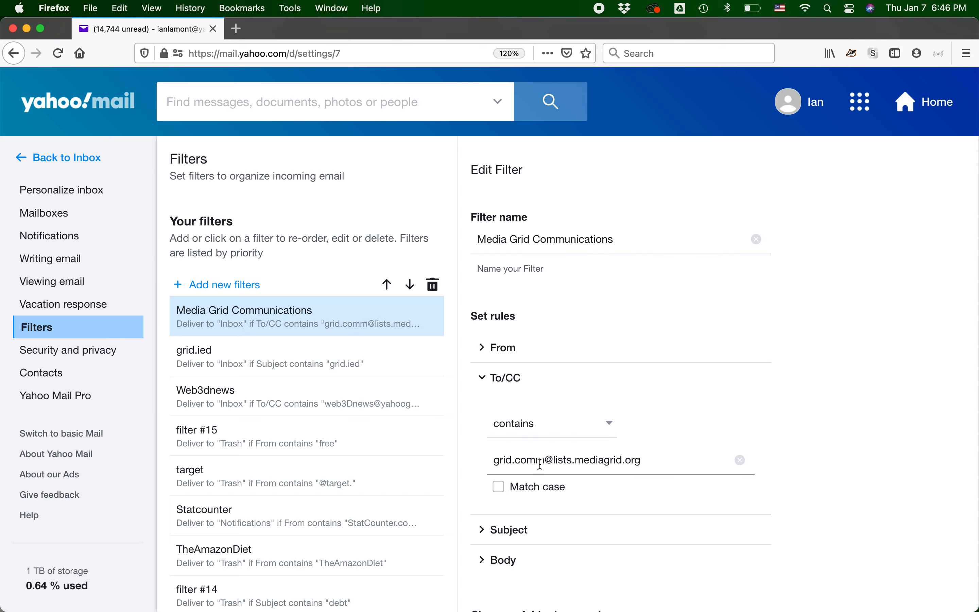
pyautogui.scroll(-2, 566, 462)
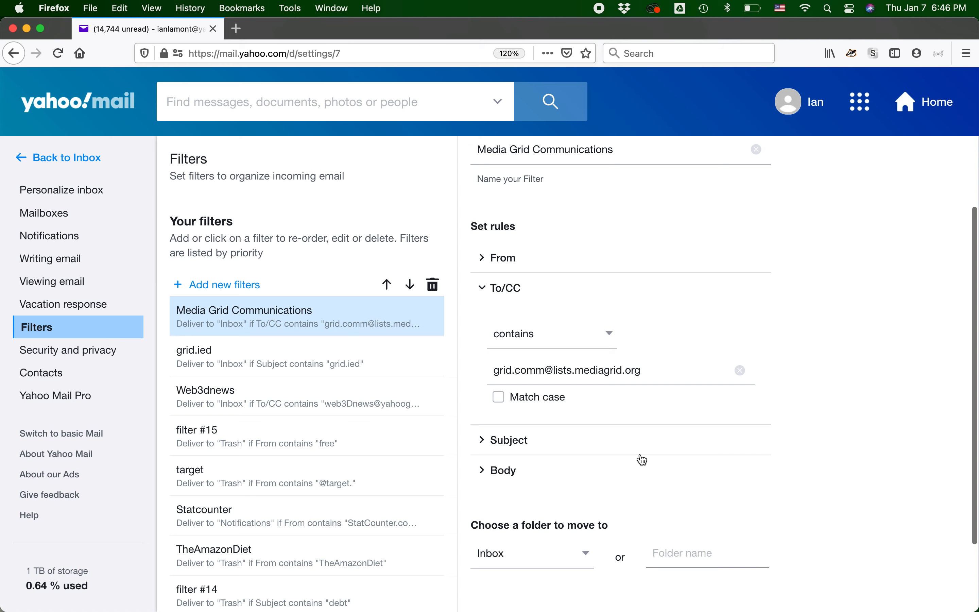
pyautogui.scroll(-1, 643, 460)
pyautogui.scroll(2, 643, 460)
pyautogui.scroll(-3, 642, 460)
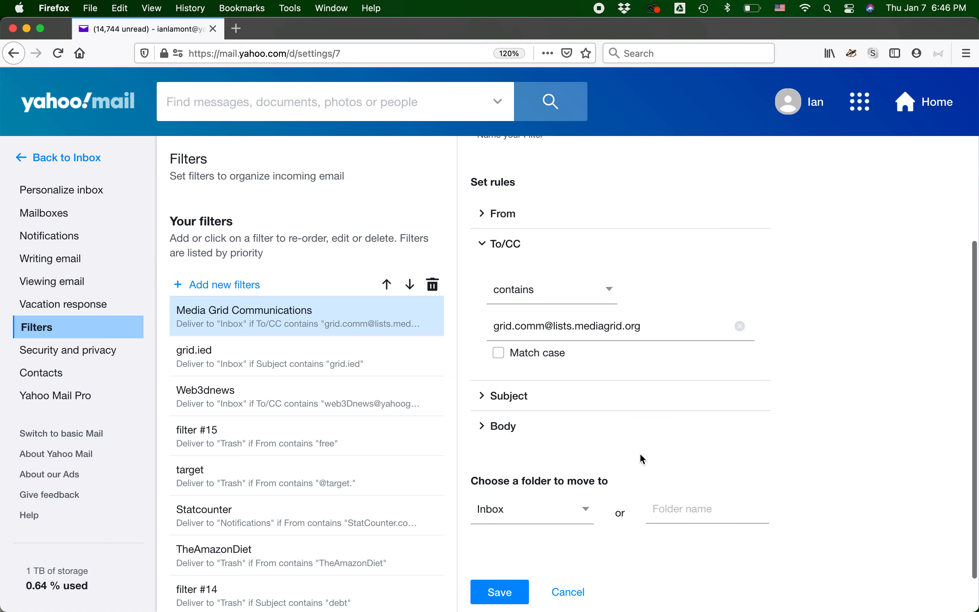
pyautogui.click(586, 509)
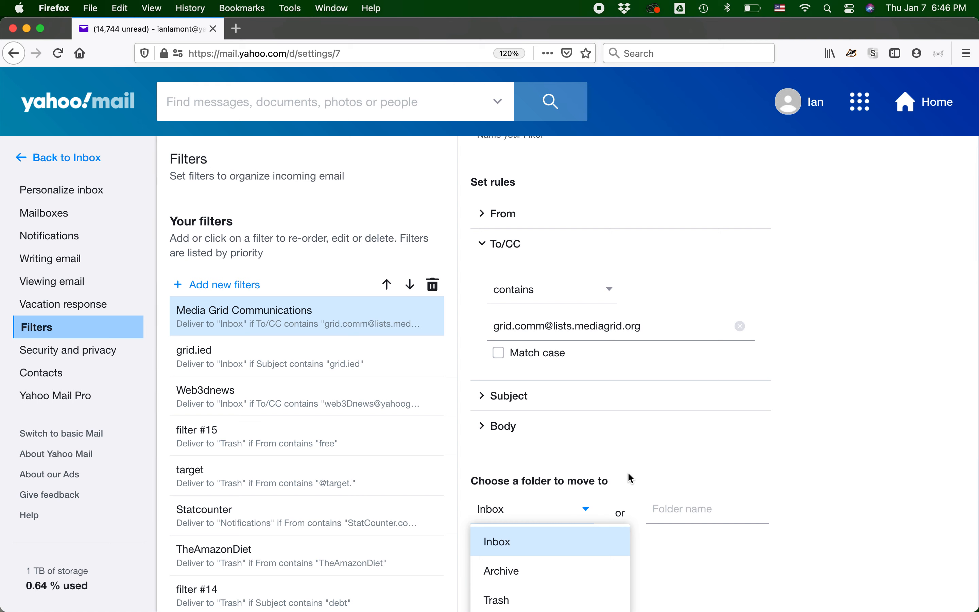
pyautogui.scroll(-2, 630, 477)
pyautogui.scroll(-3, 629, 472)
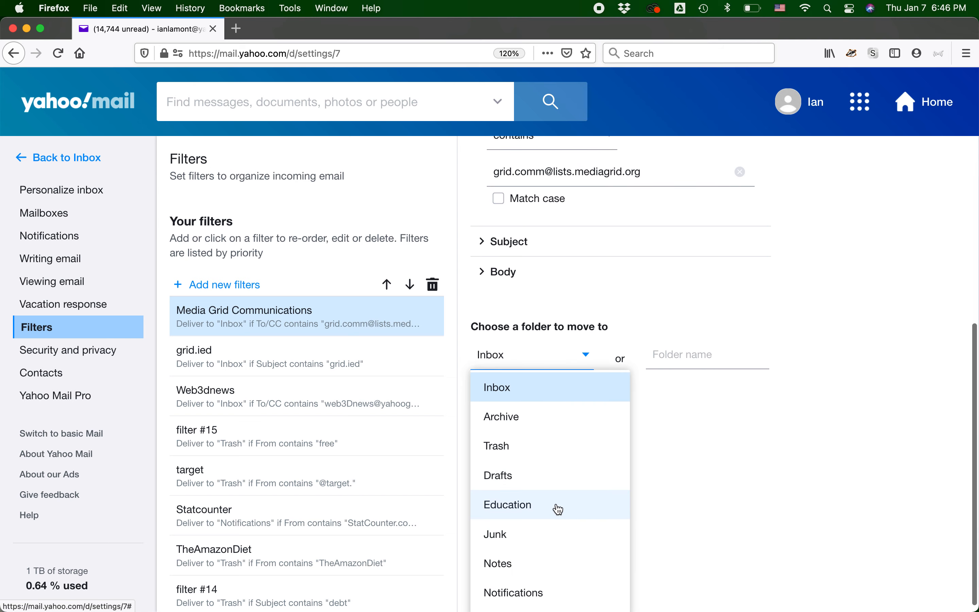
pyautogui.click(558, 510)
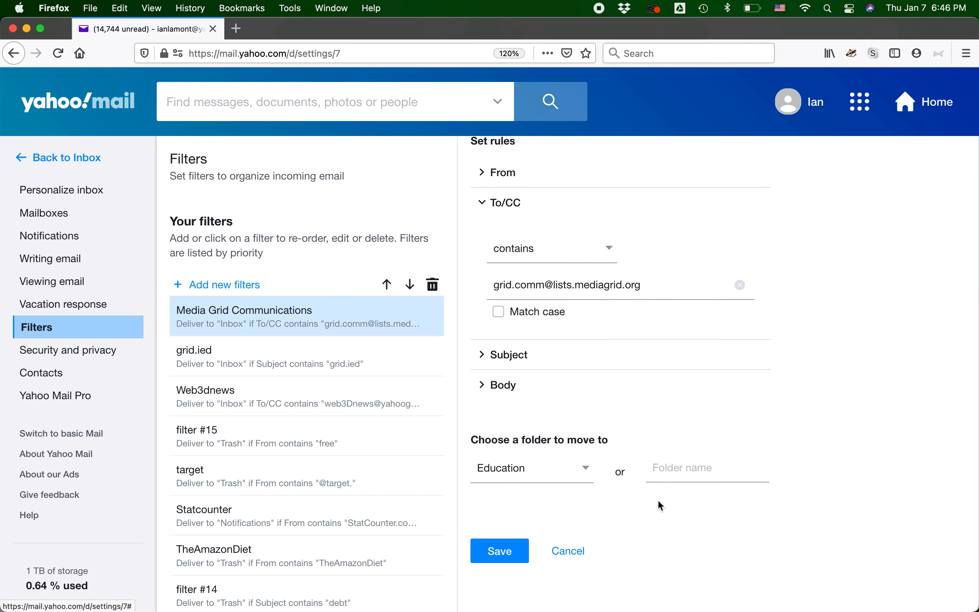
pyautogui.click(502, 551)
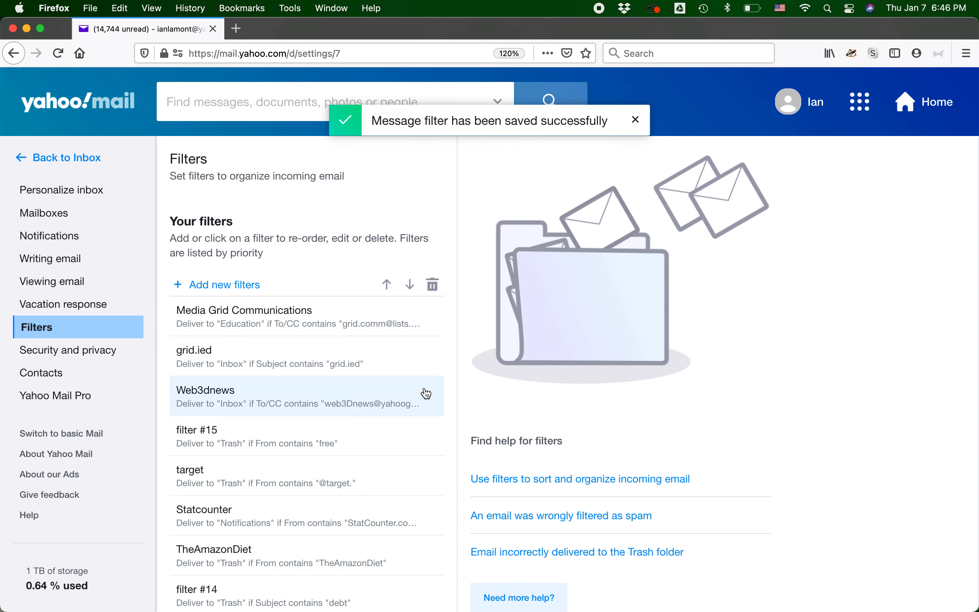
# - Remove "lists." from the To/CC address in the Media Grid Communications filter and save the filter
pyautogui.click(302, 318)
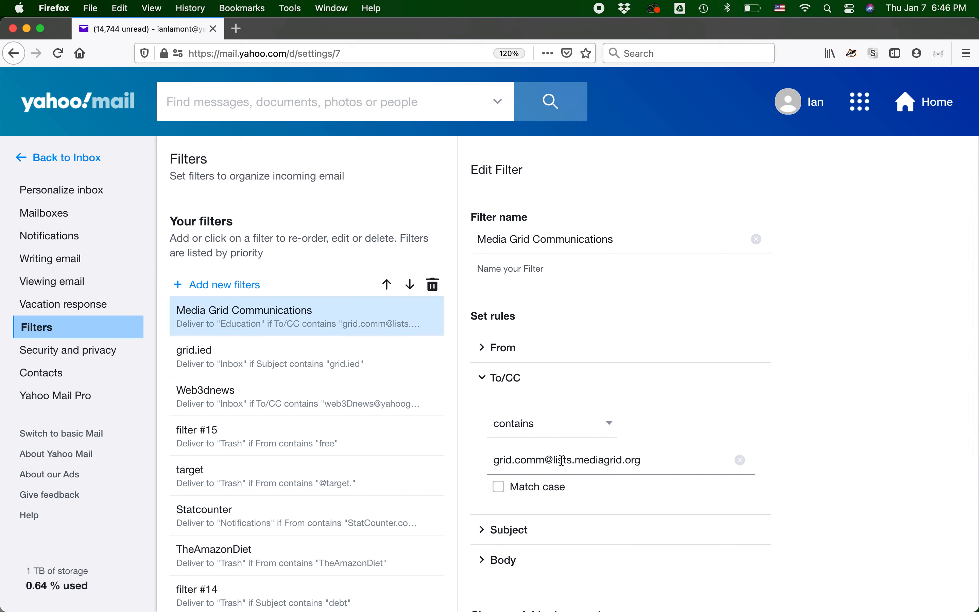
pyautogui.click(577, 460)
pyautogui.press('BackSpace')
pyautogui.press('BackSpace')
pyautogui.press('BackSpace')
pyautogui.press('BackSpace')
pyautogui.press('BackSpace')
pyautogui.press('BackSpace')
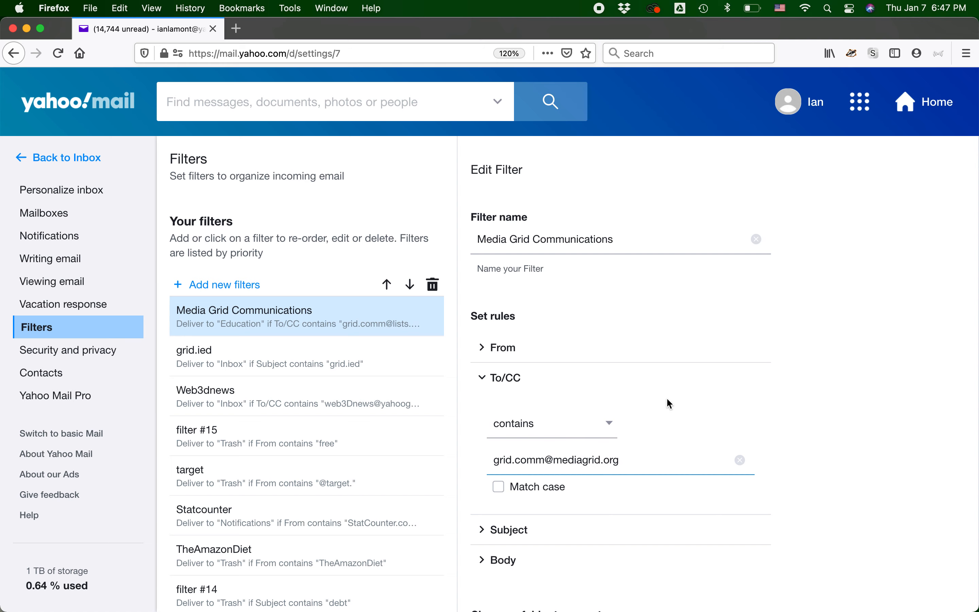
pyautogui.scroll(-5, 680, 384)
pyautogui.click(501, 555)
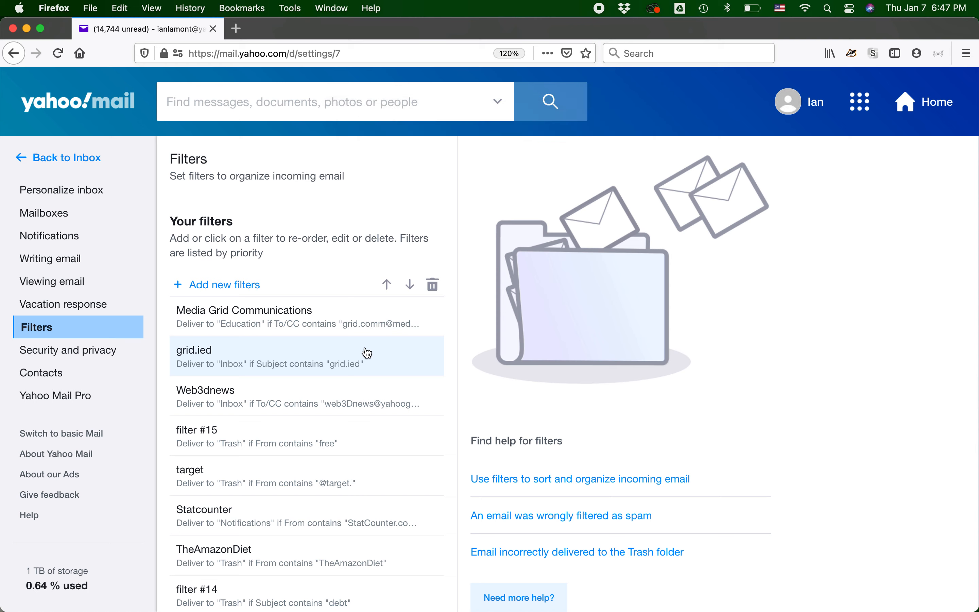
# - Change the Media Grid Communications filter's destination folder to Inbox and save the filter
pyautogui.click(360, 333)
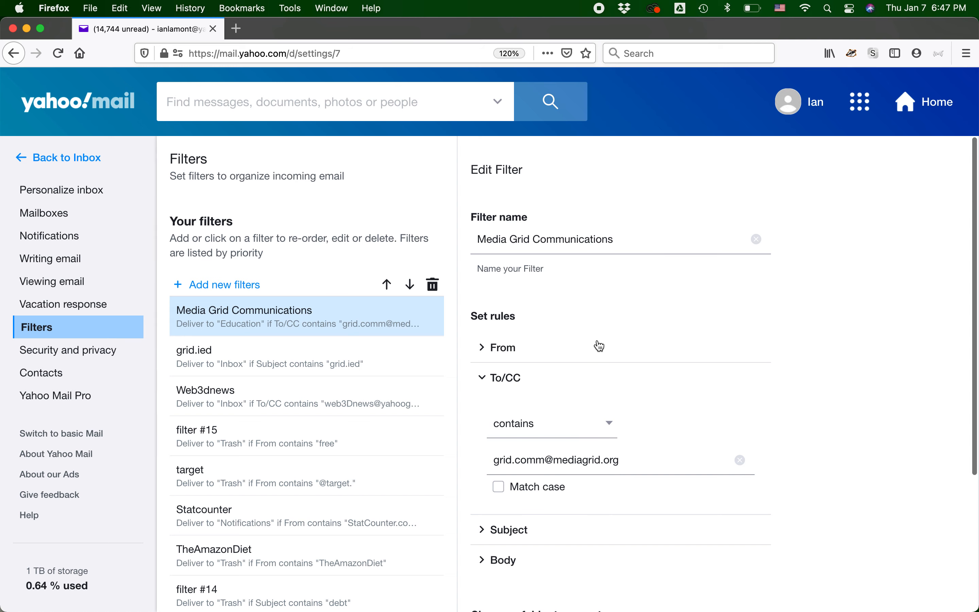
pyautogui.scroll(-5, 596, 339)
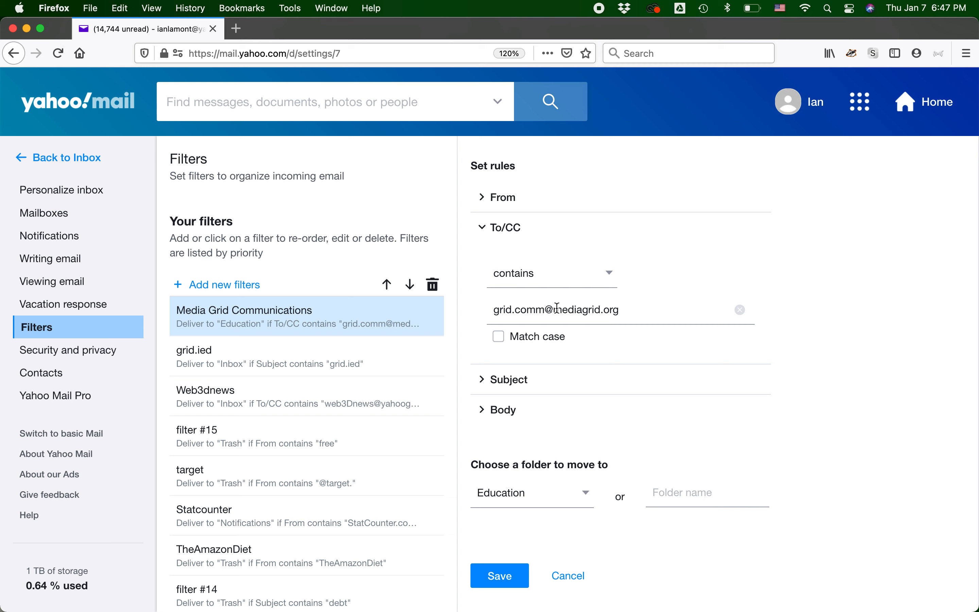
pyautogui.scroll(-1, 557, 309)
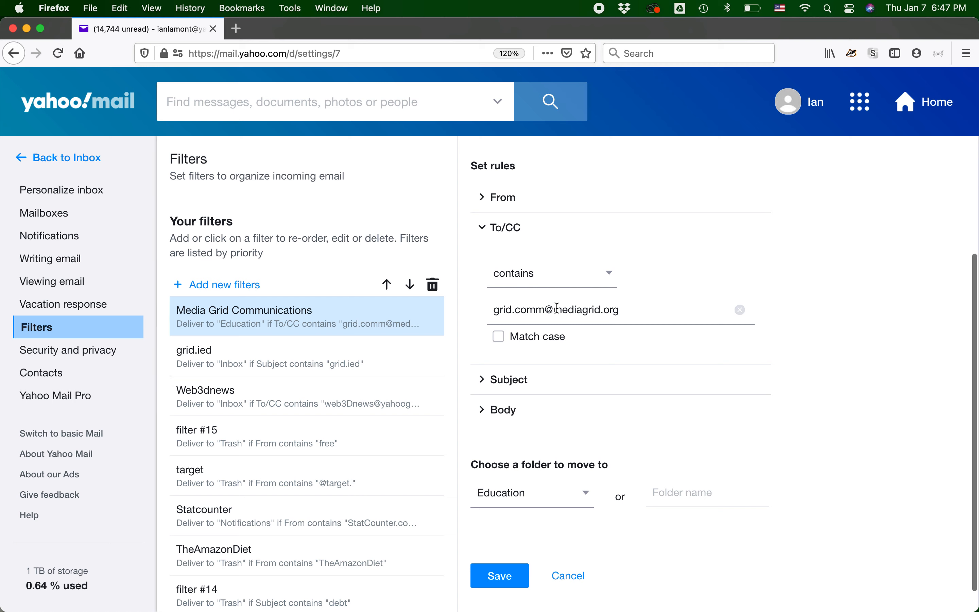
pyautogui.click(587, 498)
pyautogui.click(559, 534)
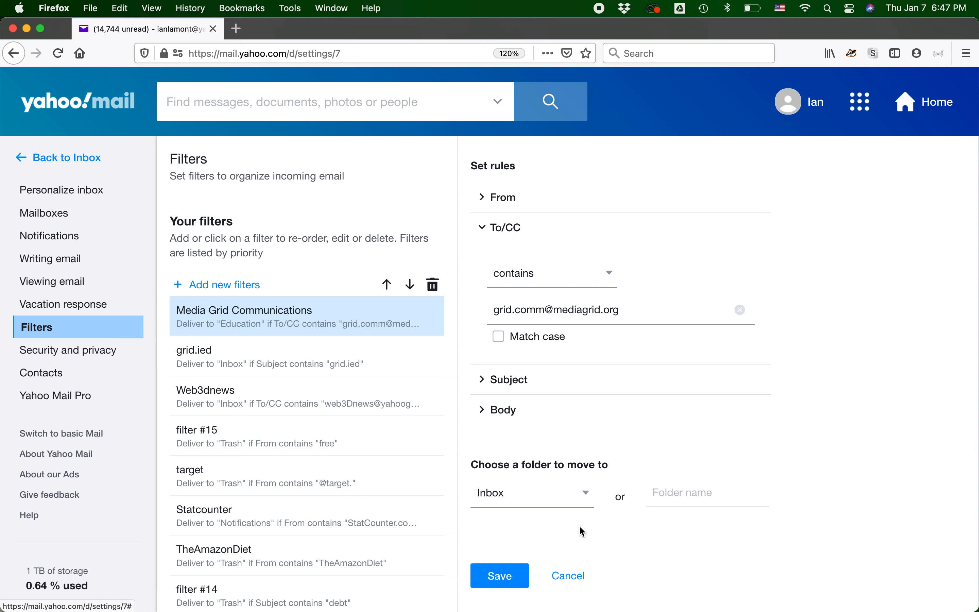
pyautogui.click(509, 575)
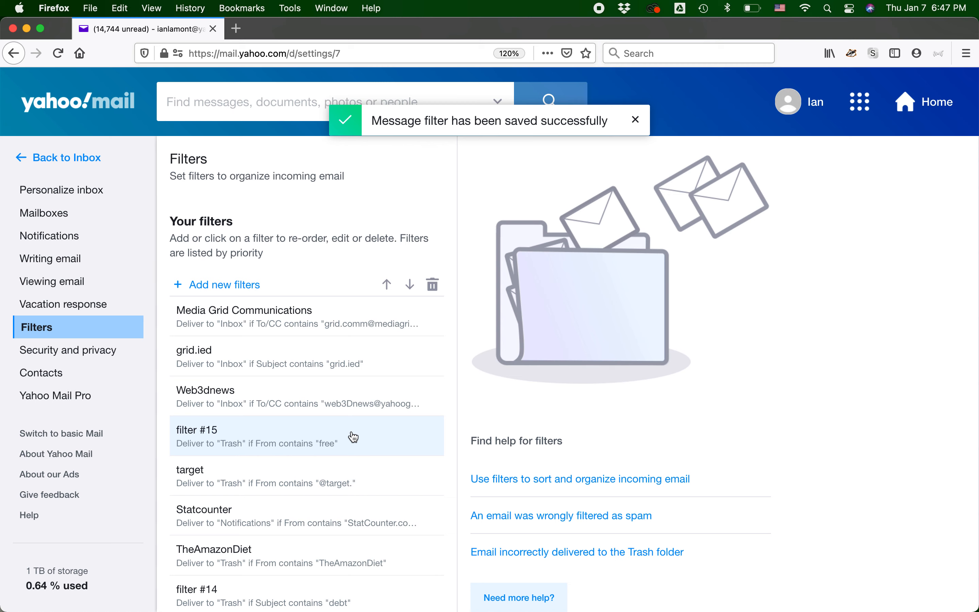
# - Move the Media Grid Communications filter two places down in the priority order, and switch back to Safari
pyautogui.click(344, 316)
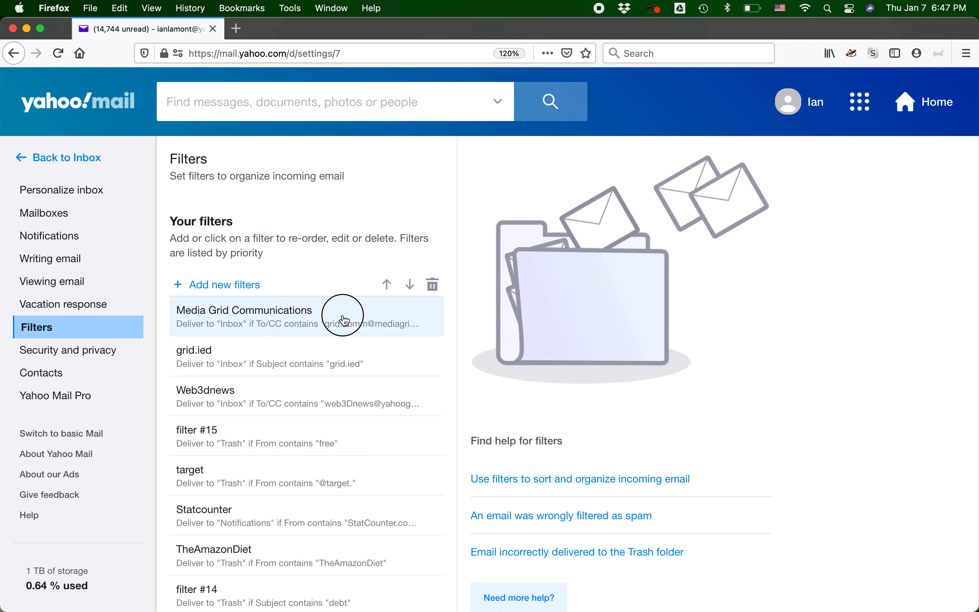
pyautogui.click(411, 289)
pyautogui.click(411, 285)
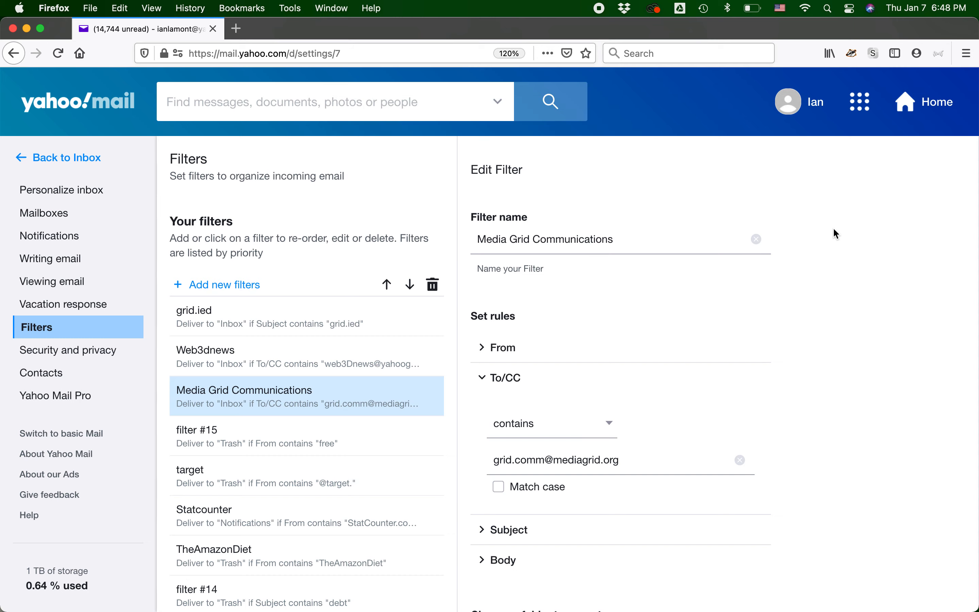
pyautogui.press('super+Tab')
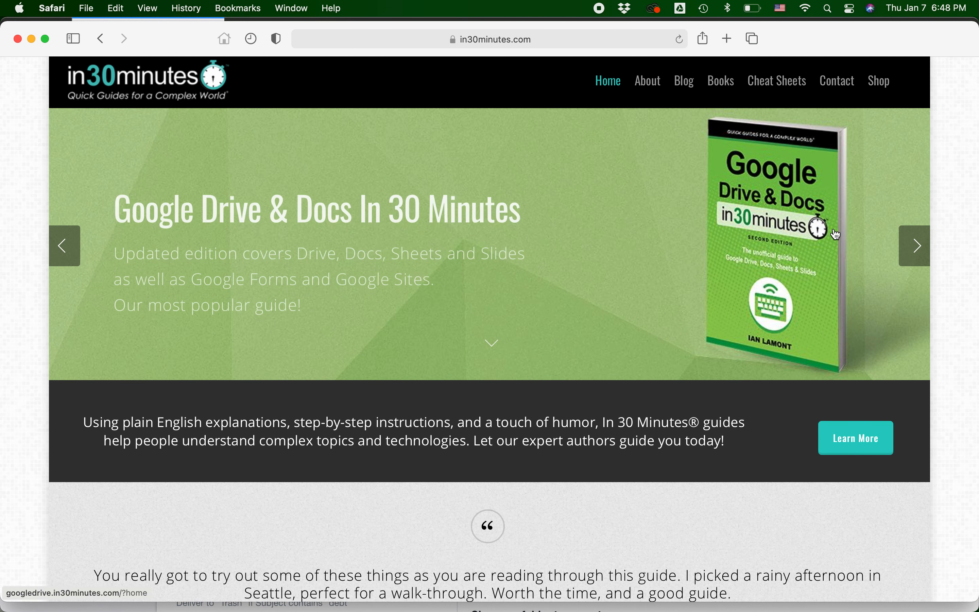